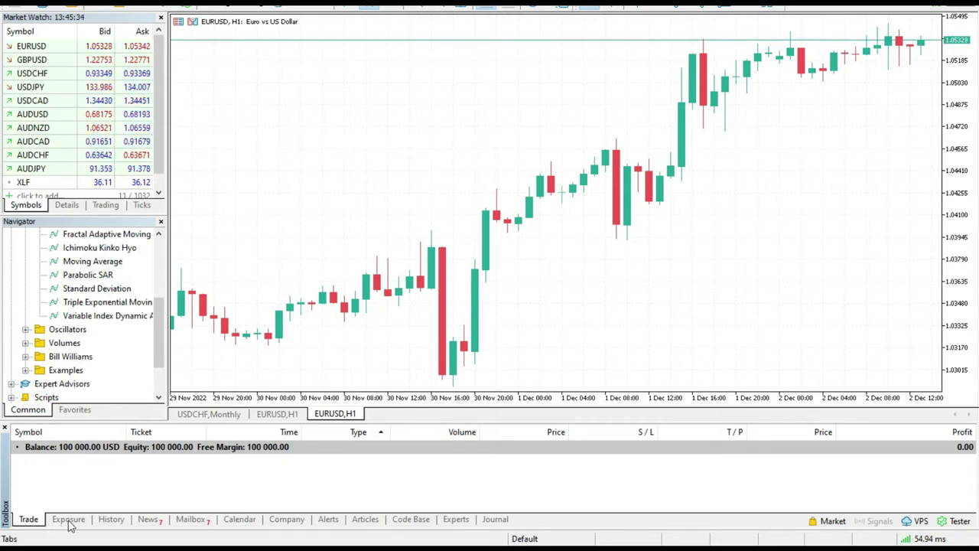
# - Cycle through the Toolbox's Exposure, History, News and Mailbox tabs, ending on the Calendar event list
pyautogui.click(67, 520)
pyautogui.click(112, 521)
pyautogui.click(147, 519)
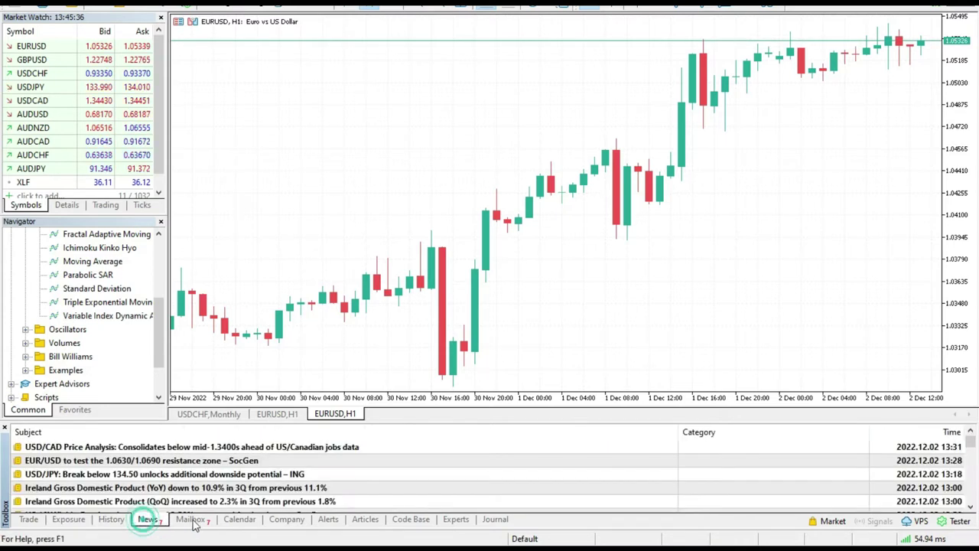
pyautogui.click(191, 519)
pyautogui.click(239, 519)
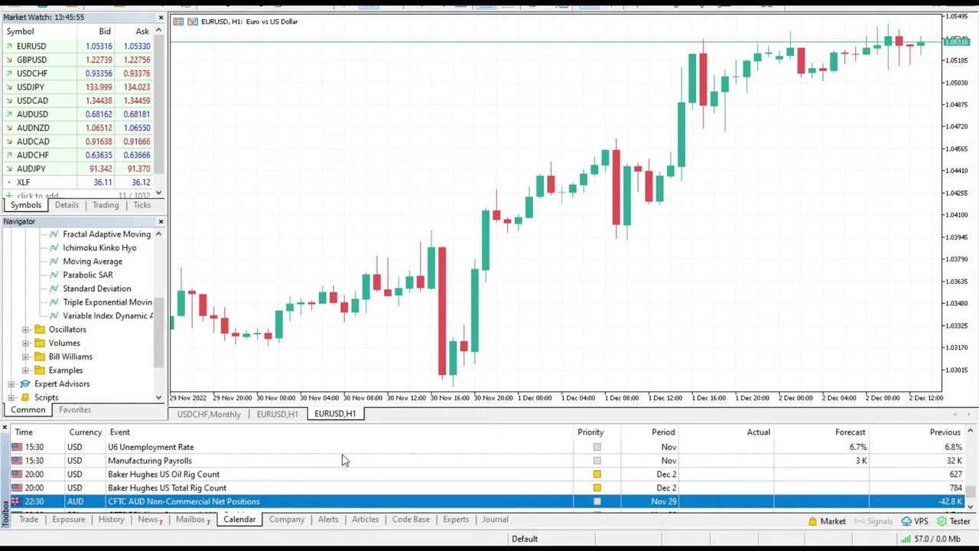
# - Bring up the calendar's Priority filter showing the Low, Medium and High levels
pyautogui.rightClick(397, 441)
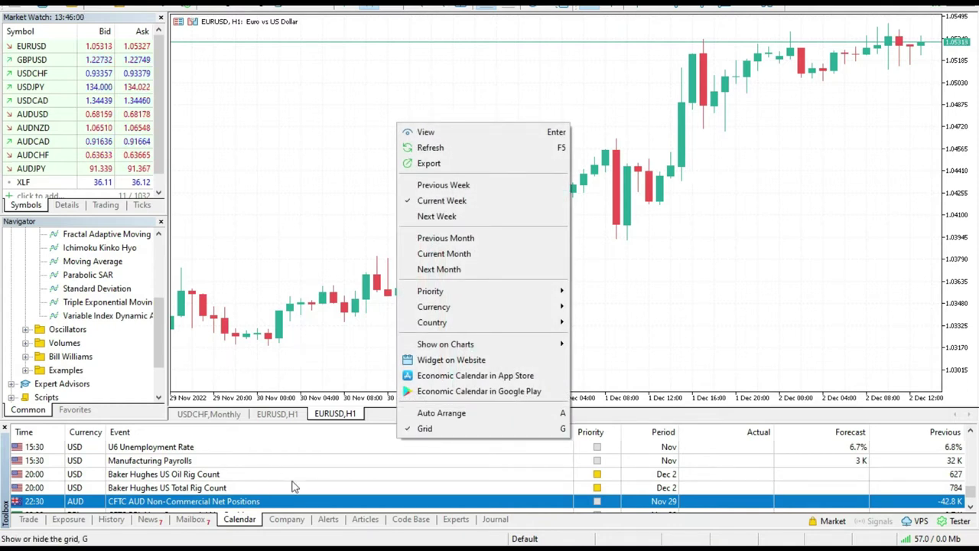
pyautogui.rightClick(385, 448)
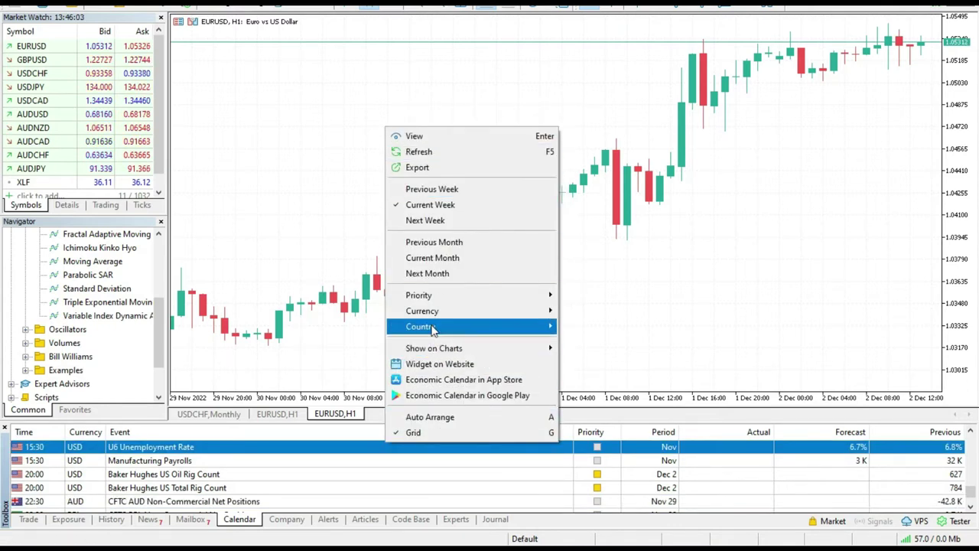
pyautogui.moveTo(436, 350)
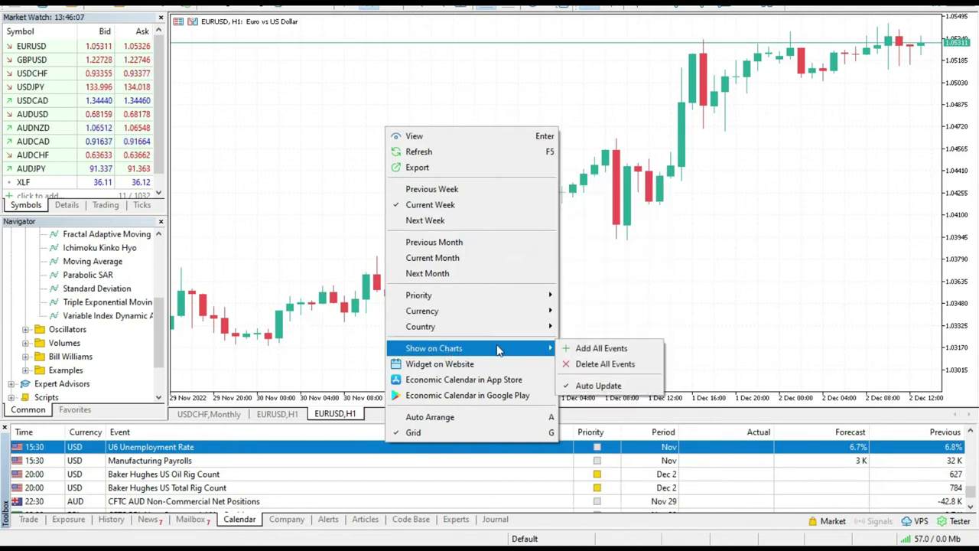
pyautogui.moveTo(481, 328)
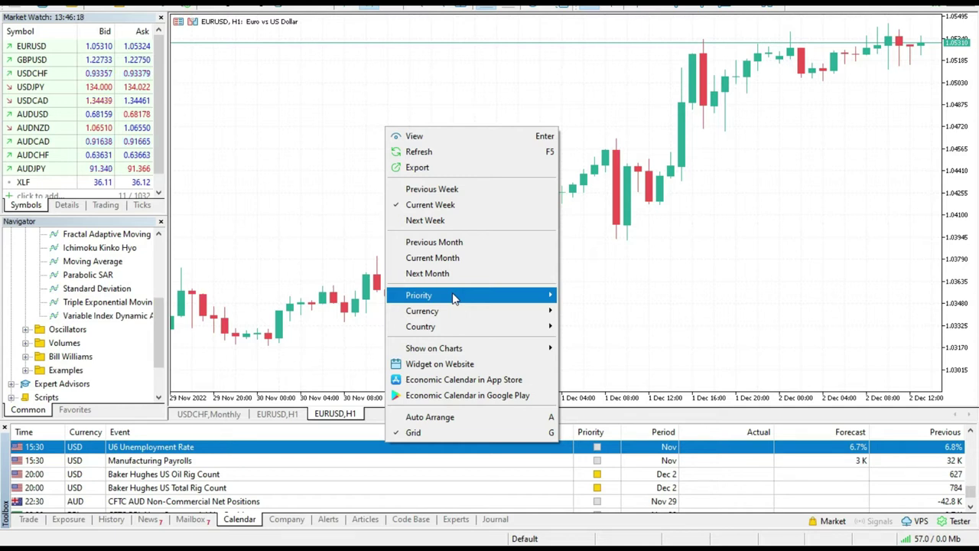
pyautogui.moveTo(465, 298)
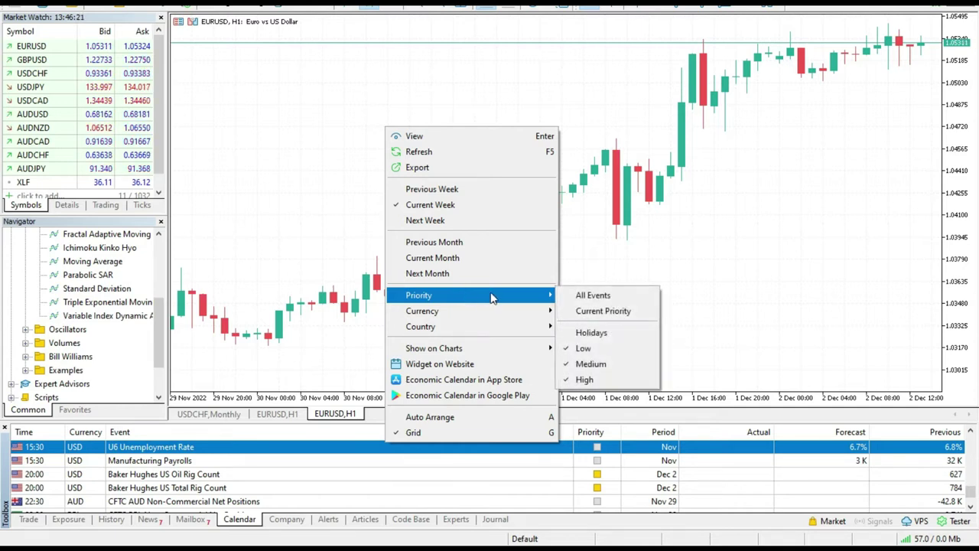
pyautogui.click(579, 350)
pyautogui.rightClick(455, 437)
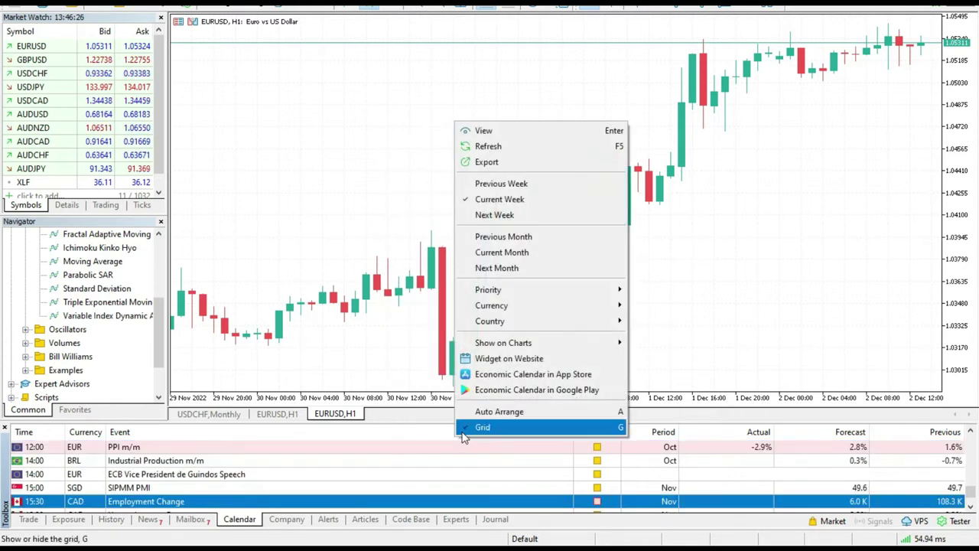
pyautogui.moveTo(520, 293)
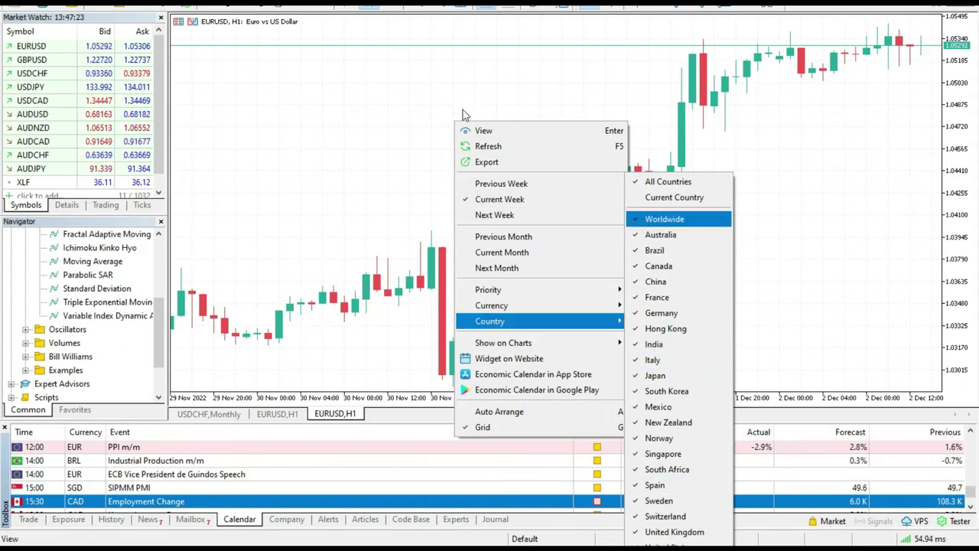
# - Drag the chart–Toolbox splitter up twice to enlarge the calendar, then show its Country filter list
pyautogui.click(389, 422)
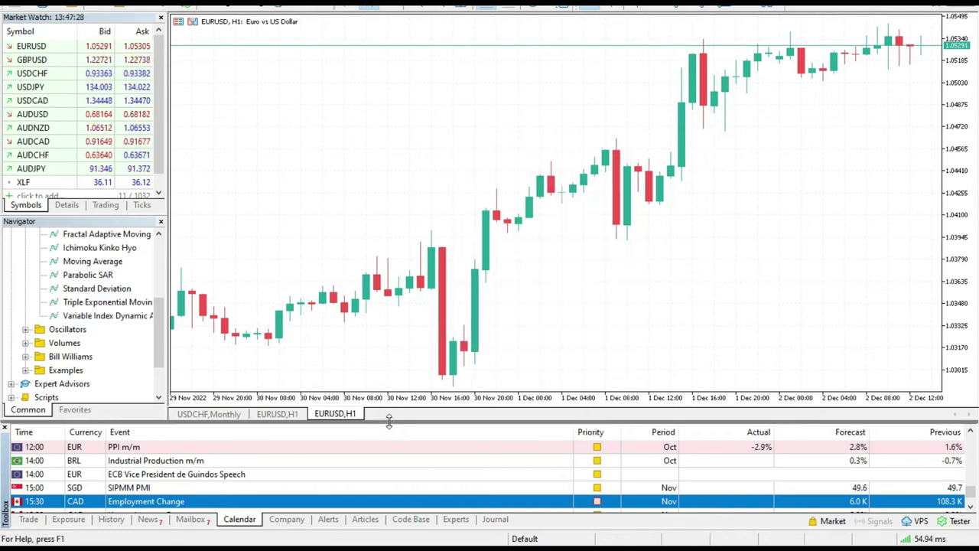
pyautogui.moveTo(389, 333); pyautogui.dragTo(392, 316)
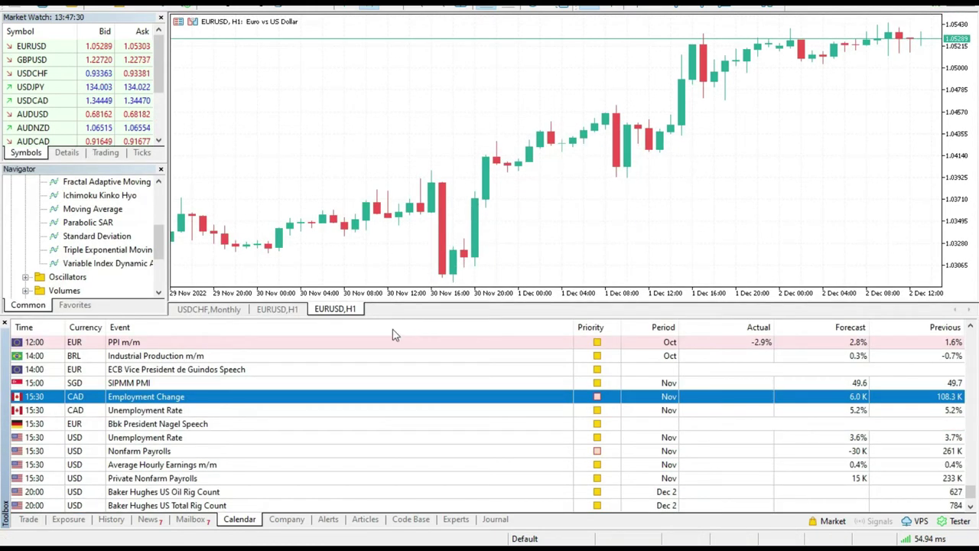
pyautogui.rightClick(394, 326)
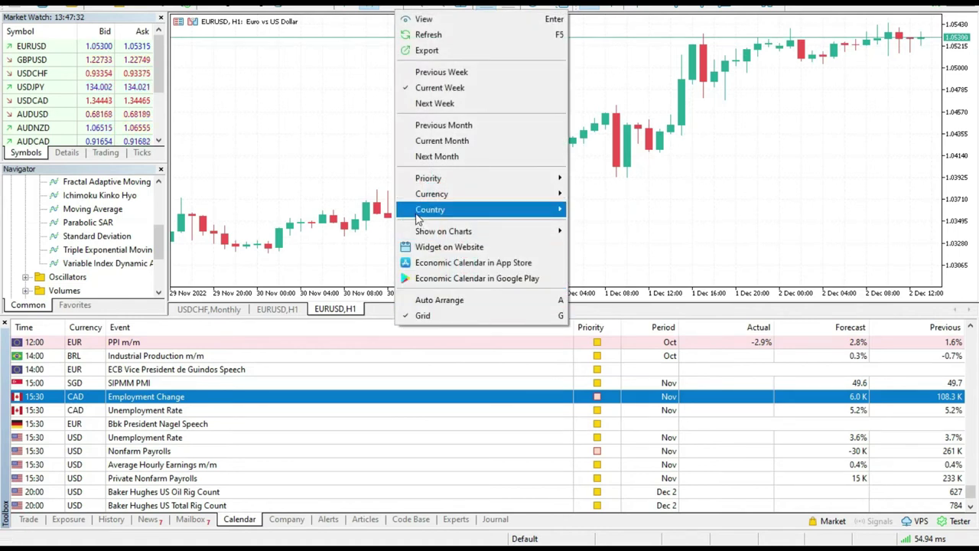
pyautogui.click(353, 328)
pyautogui.moveTo(381, 318); pyautogui.dragTo(406, 230)
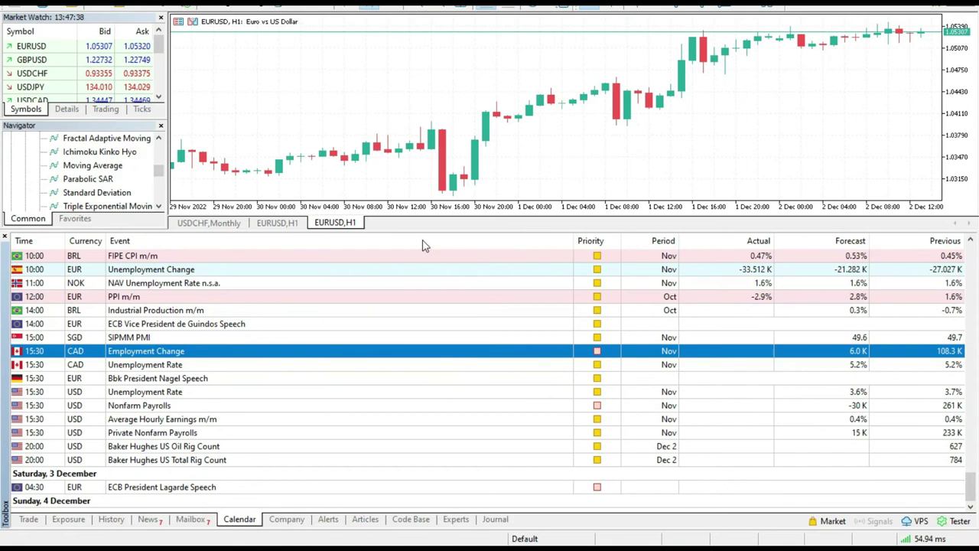
pyautogui.rightClick(423, 243)
pyautogui.moveTo(491, 433)
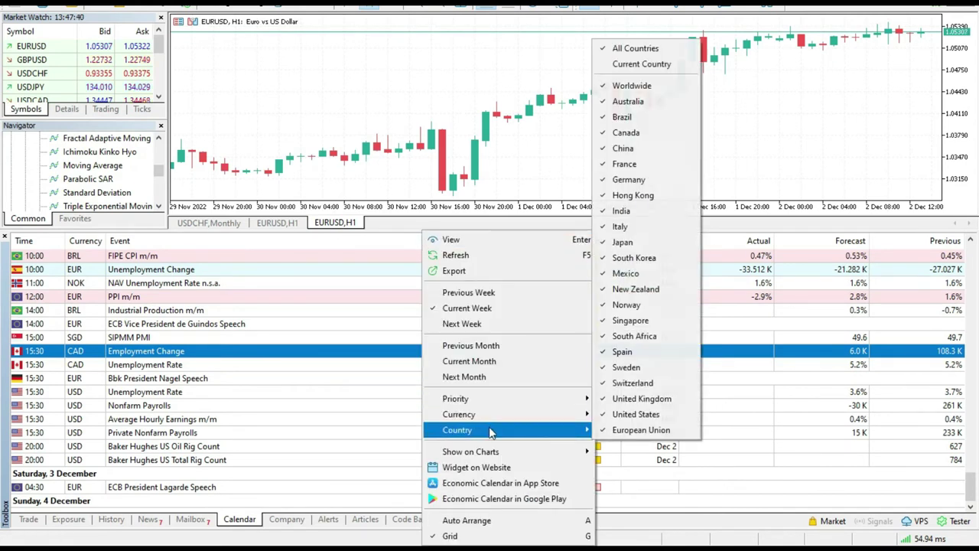
# - Limit the calendar to the current event's country, then add European Union events
pyautogui.click(639, 64)
pyautogui.click(444, 283)
pyautogui.rightClick(444, 284)
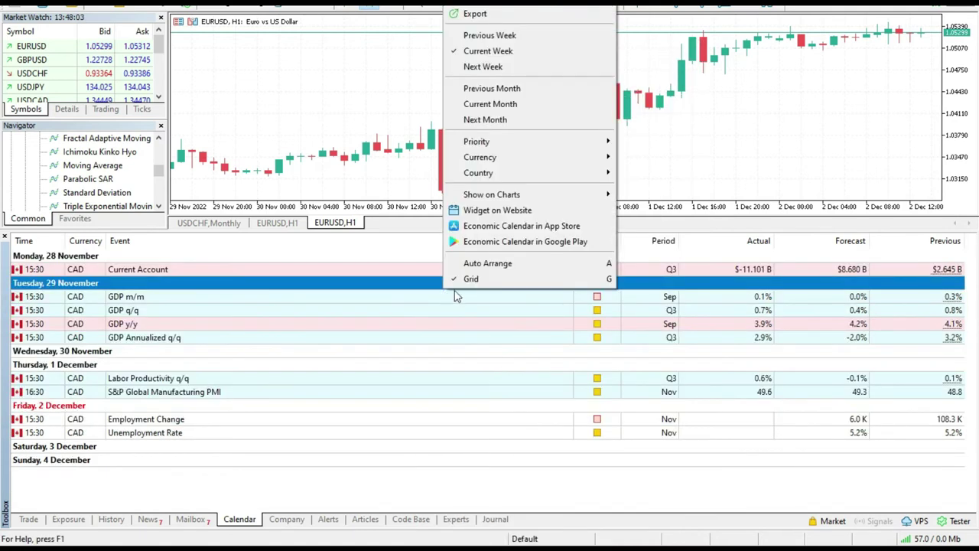
pyautogui.moveTo(489, 172)
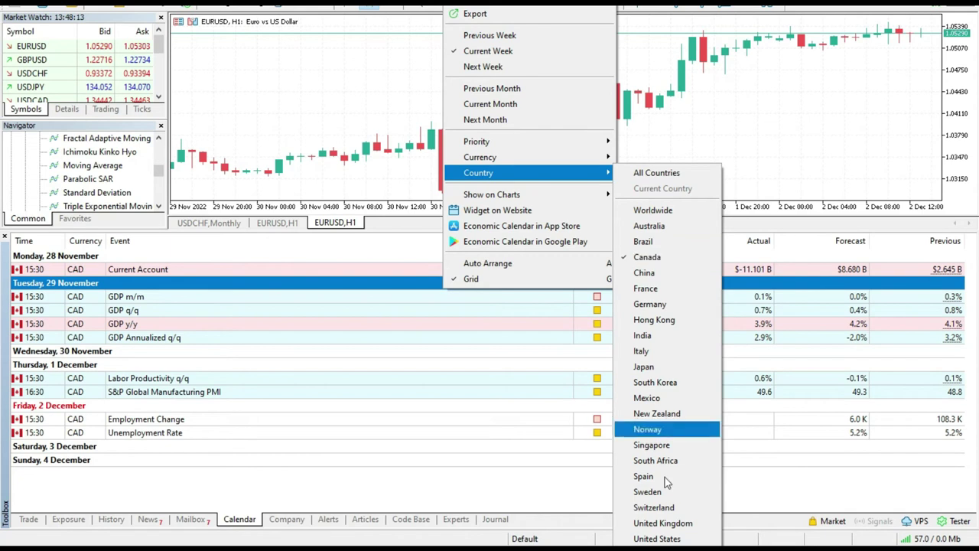
pyautogui.click(658, 540)
# - Add United States events and remove Canada from the calendar's country filter
pyautogui.rightClick(495, 240)
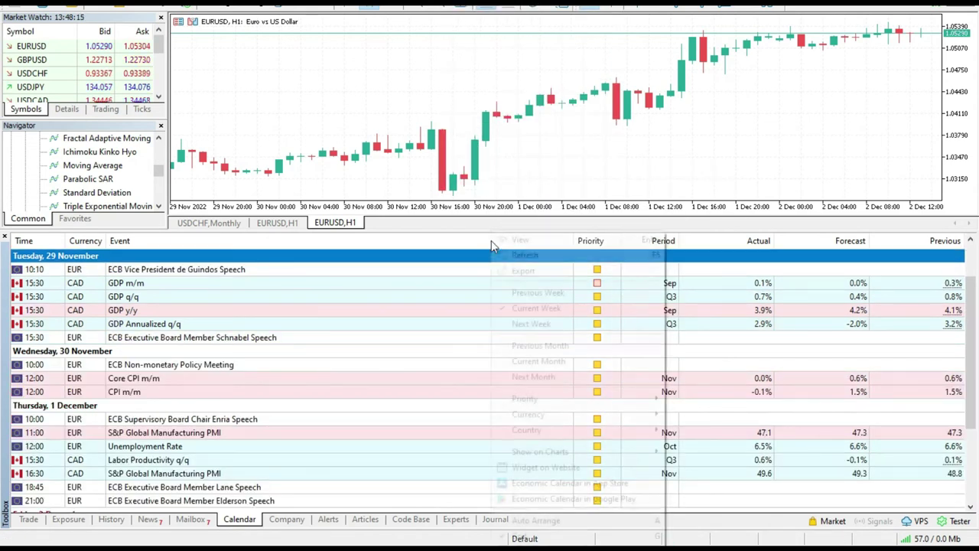
pyautogui.moveTo(528, 430)
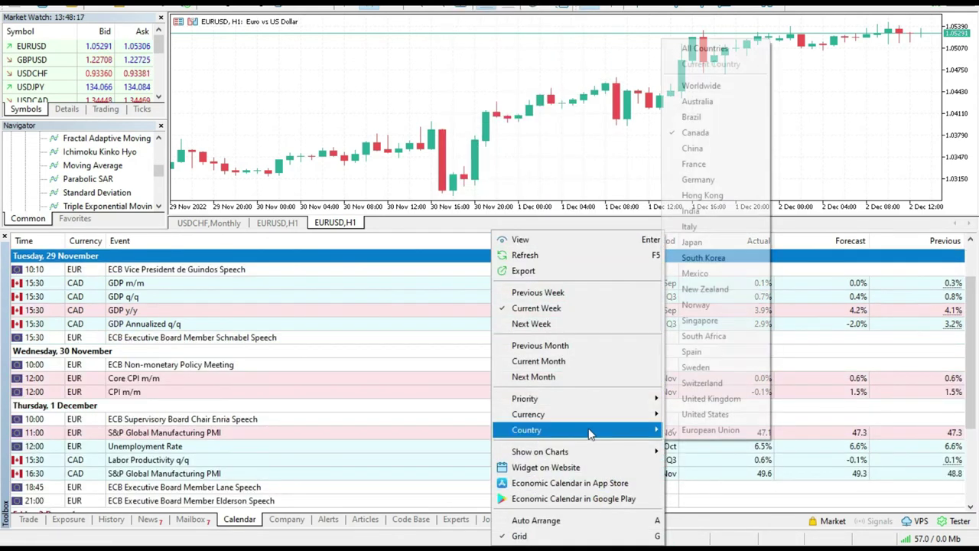
pyautogui.click(691, 414)
pyautogui.rightClick(479, 281)
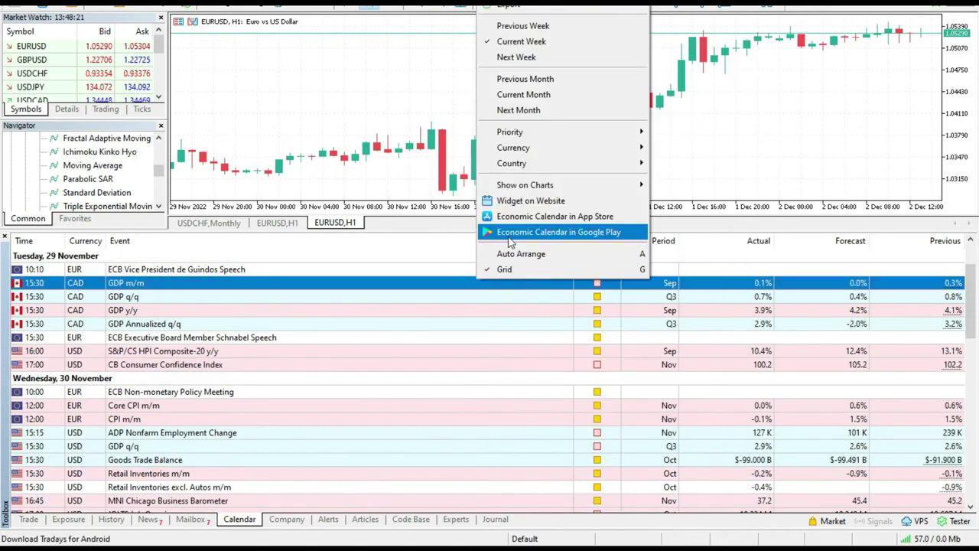
pyautogui.moveTo(528, 163)
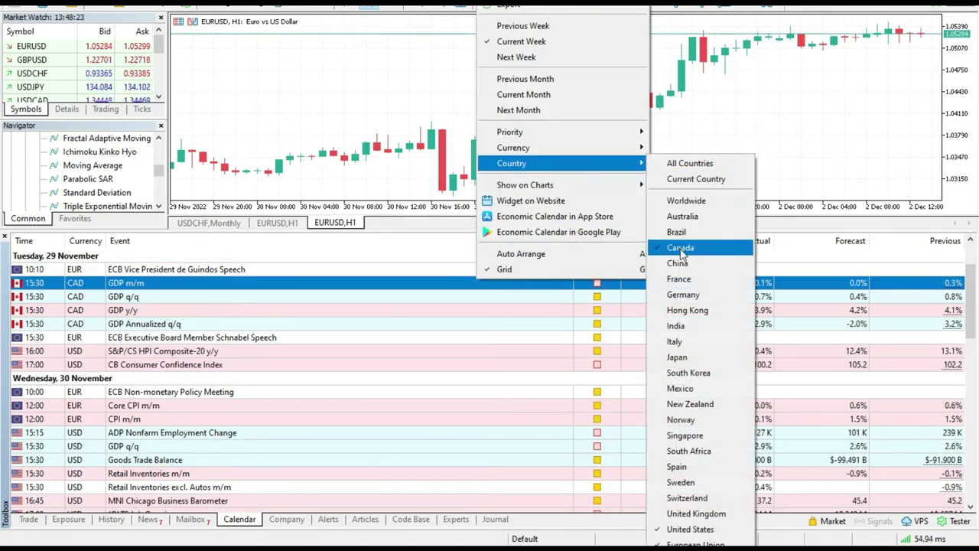
pyautogui.click(678, 247)
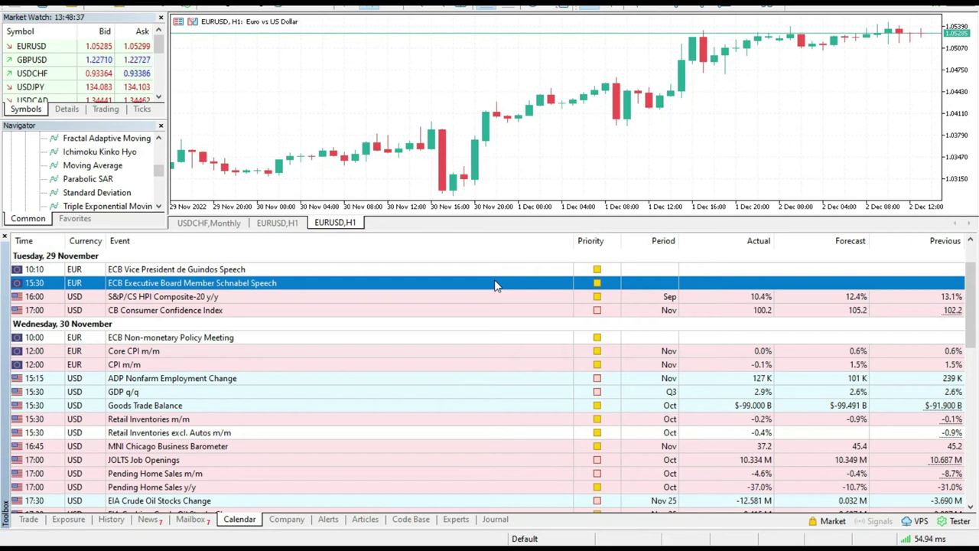
# - Dismiss the calendar options unchanged and scroll the event list back up to Monday
pyautogui.rightClick(437, 296)
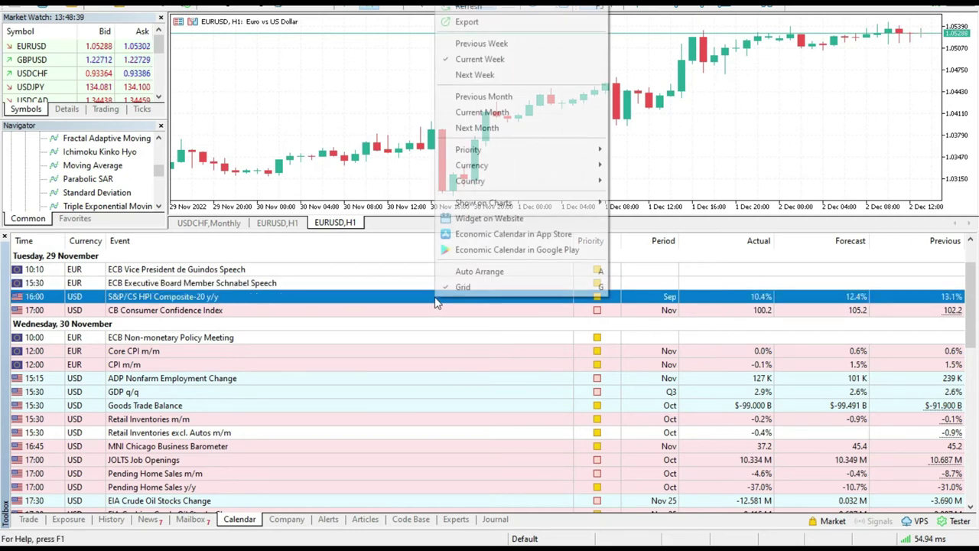
pyautogui.moveTo(540, 183)
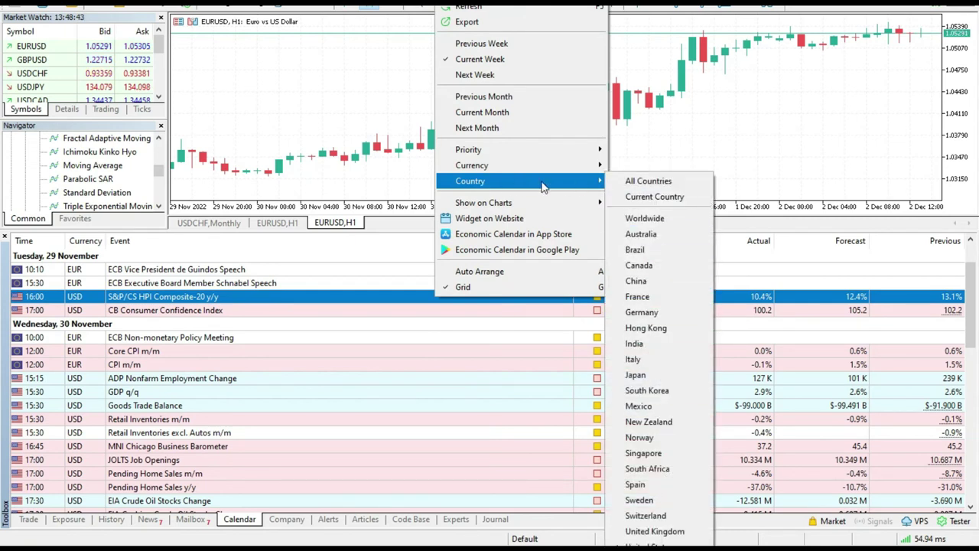
pyautogui.click(378, 297)
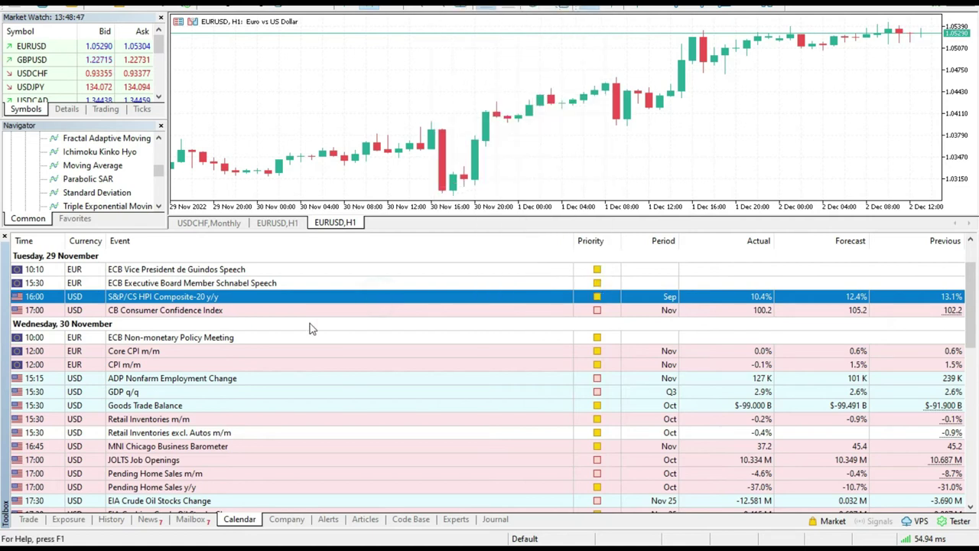
pyautogui.scroll(2, 270, 316)
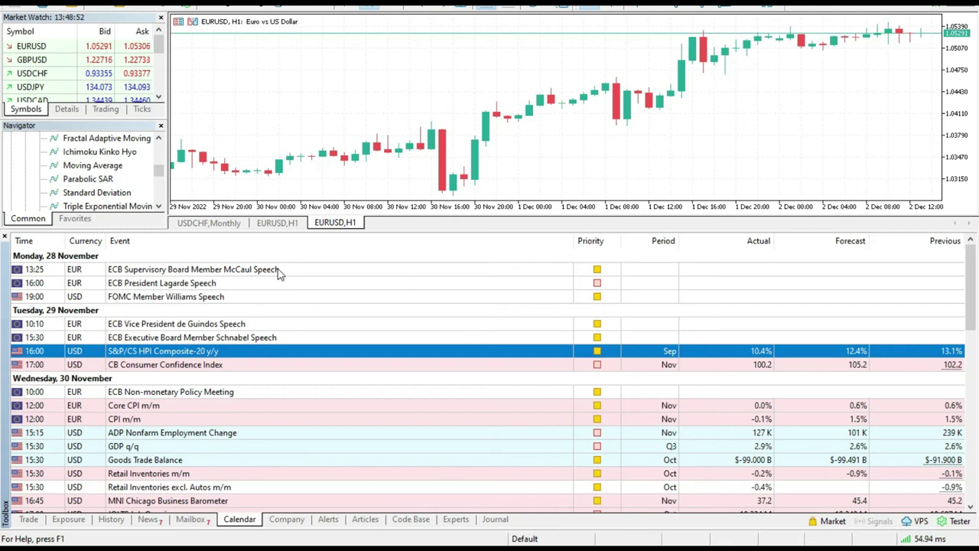
# - Select the ECB McCaul speech event and add all calendar events to the chart
pyautogui.click(240, 272)
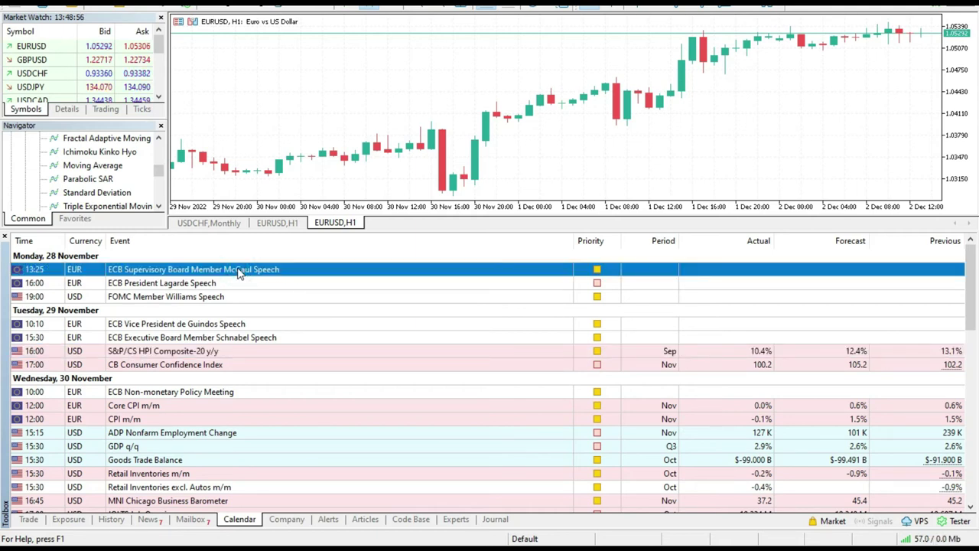
pyautogui.rightClick(239, 273)
pyautogui.moveTo(290, 454)
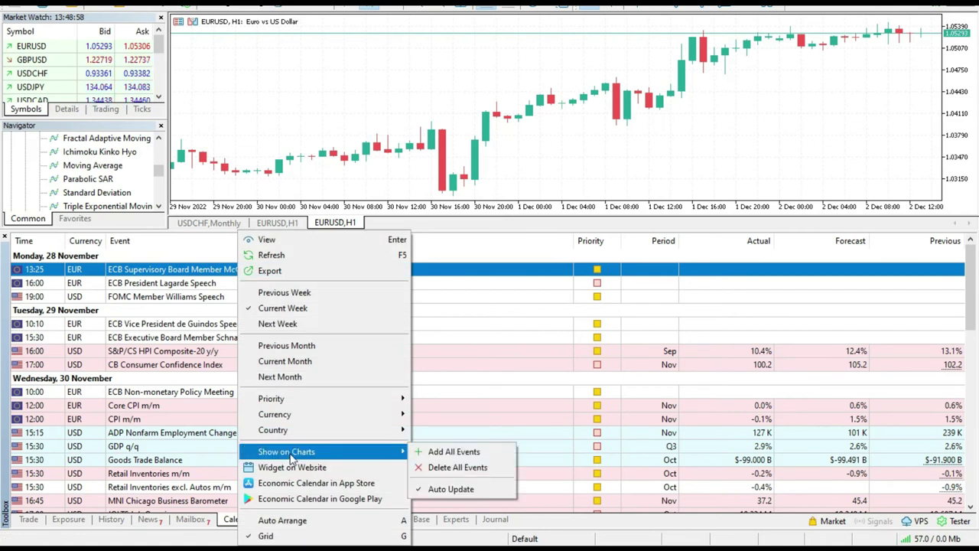
pyautogui.click(463, 453)
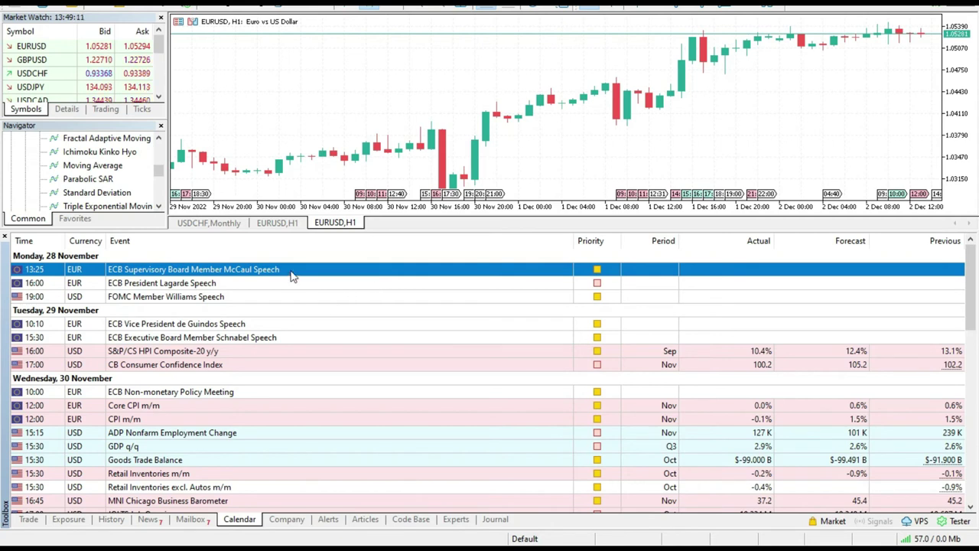
# - Select the four Tuesday 29 November events, from de Guindos Speech to CB Consumer Confidence Index
pyautogui.click(261, 285)
pyautogui.rightClick(258, 288)
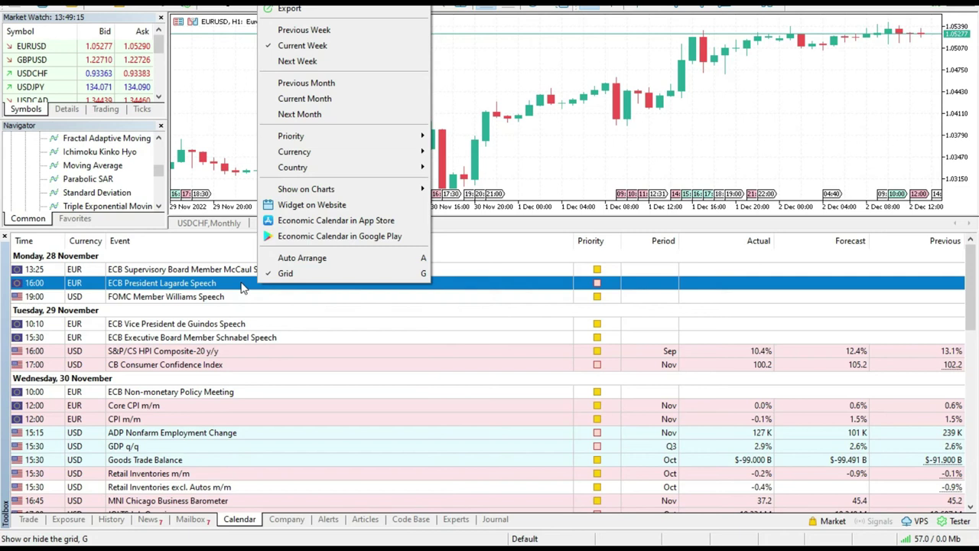
pyautogui.click(241, 286)
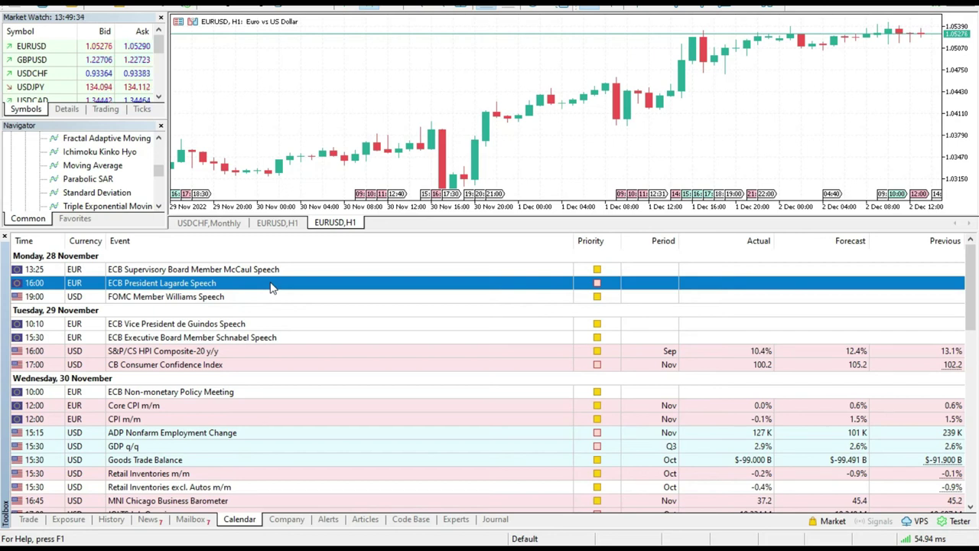
pyautogui.click(260, 324)
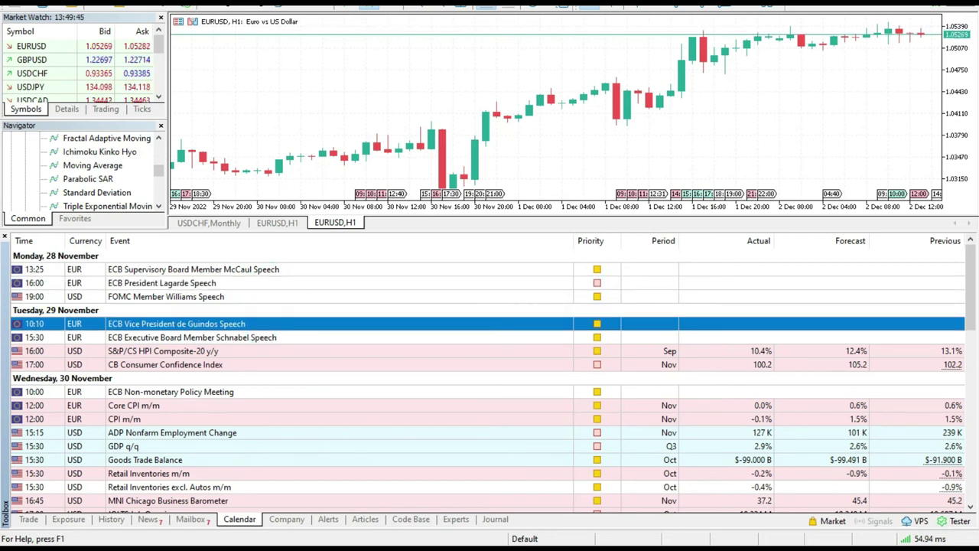
pyautogui.keyDown('shift'); pyautogui.click(367, 366); pyautogui.keyUp('shift')
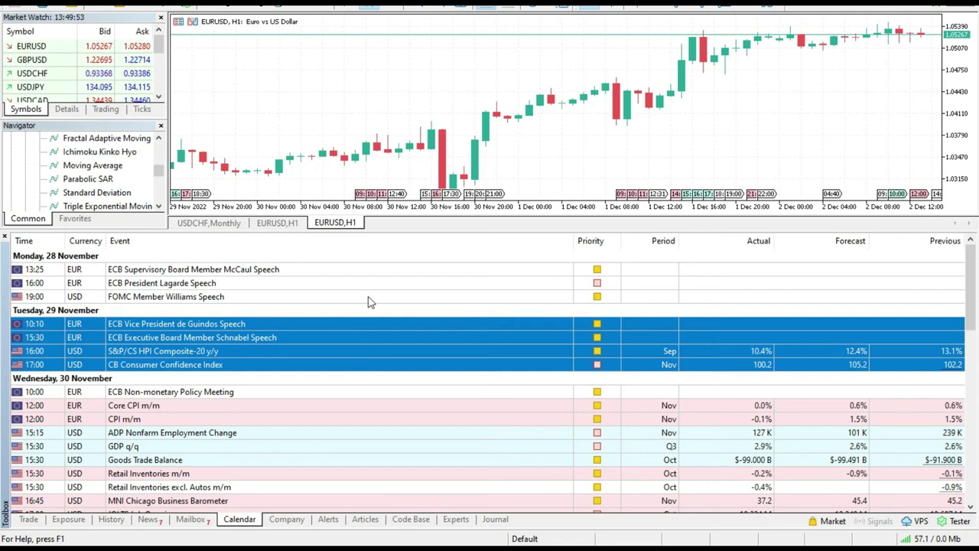
pyautogui.moveTo(403, 155)
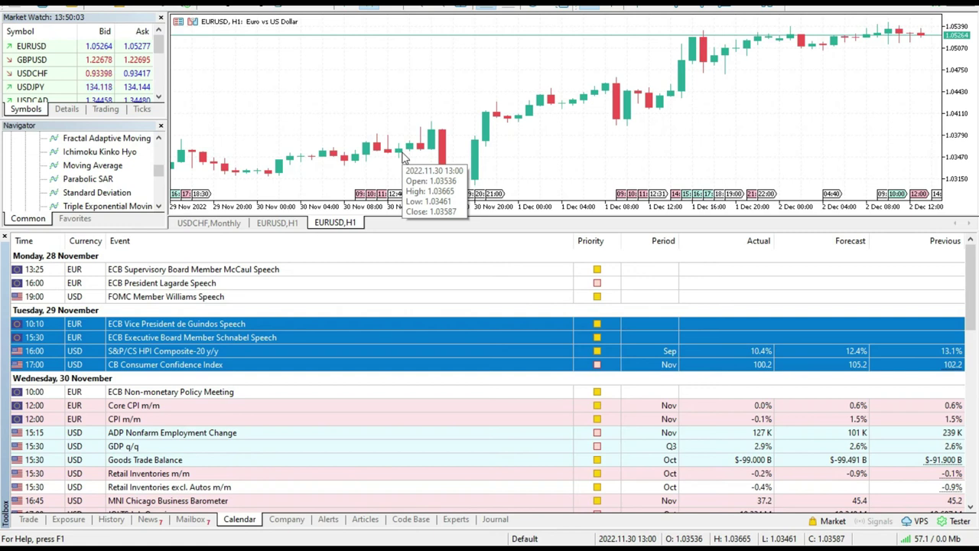
pyautogui.rightClick(321, 319)
pyautogui.moveTo(374, 229)
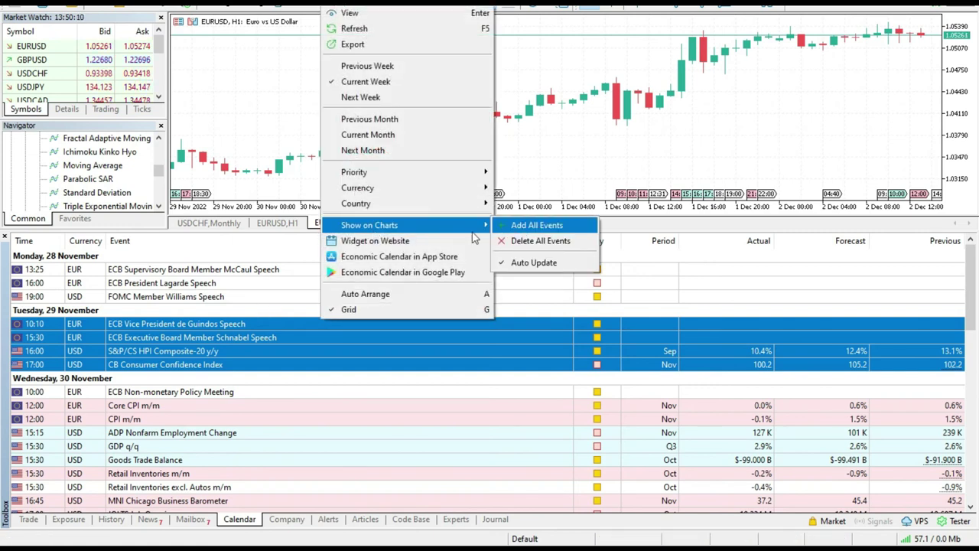
pyautogui.click(352, 366)
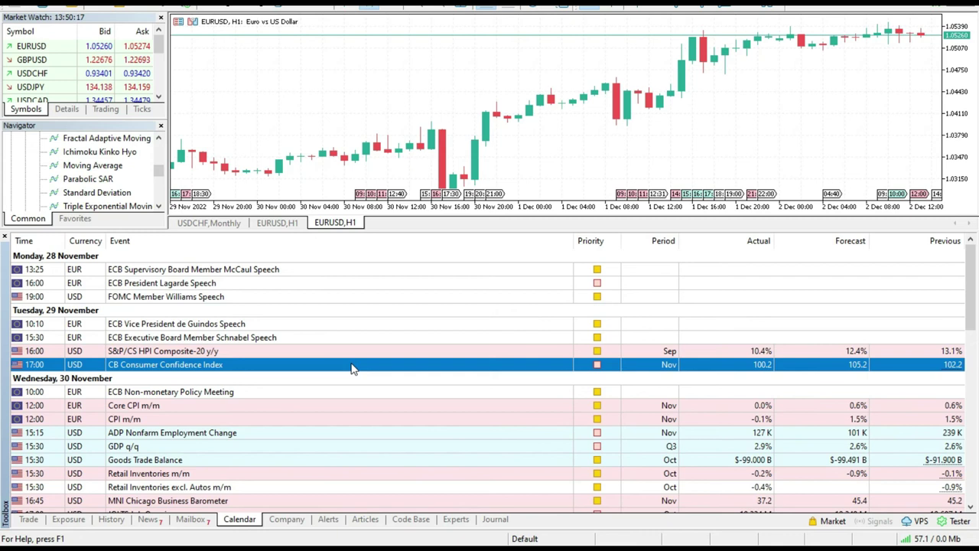
pyautogui.moveTo(331, 352); pyautogui.dragTo(389, 179)
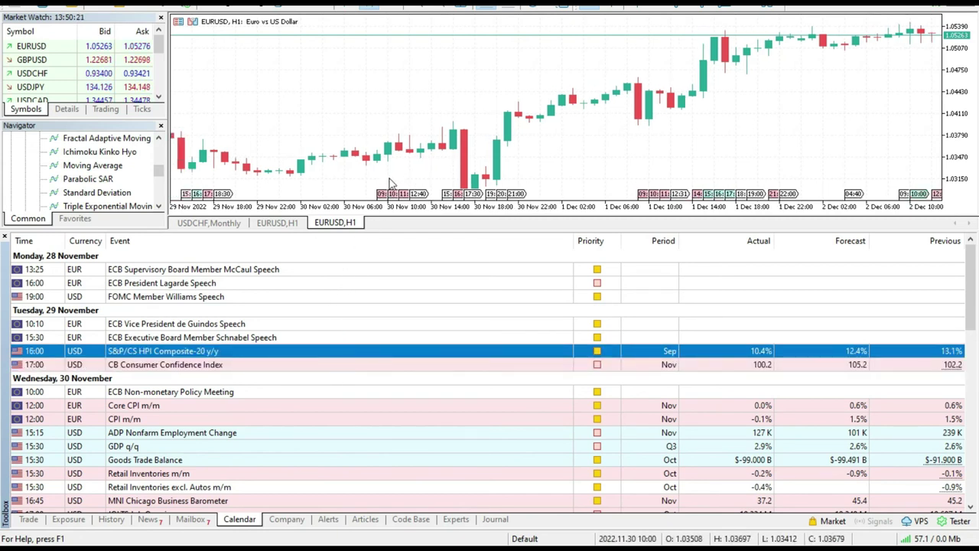
# - Zoom the EURUSD H1 chart in two levels and clear the calendar selection
pyautogui.click(420, 6)
pyautogui.click(420, 6)
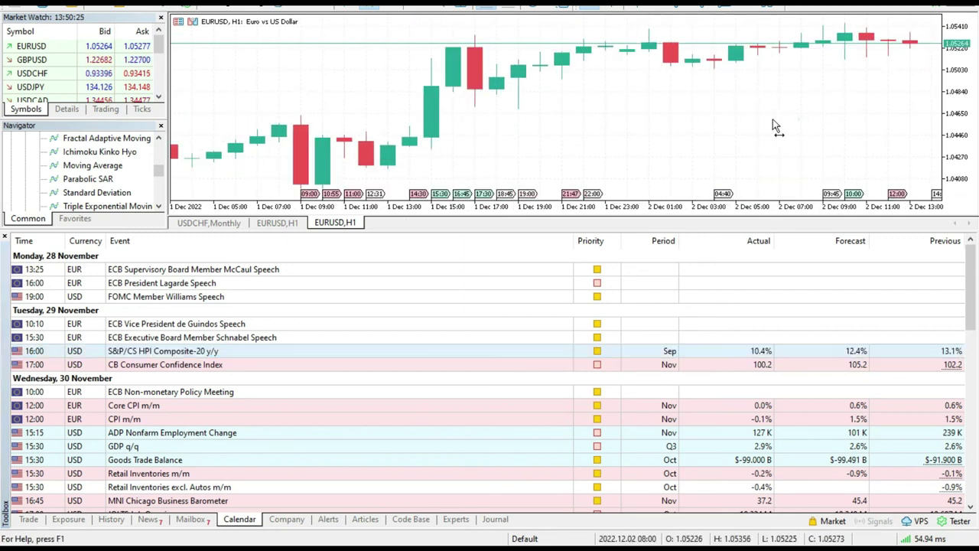
pyautogui.click(799, 120)
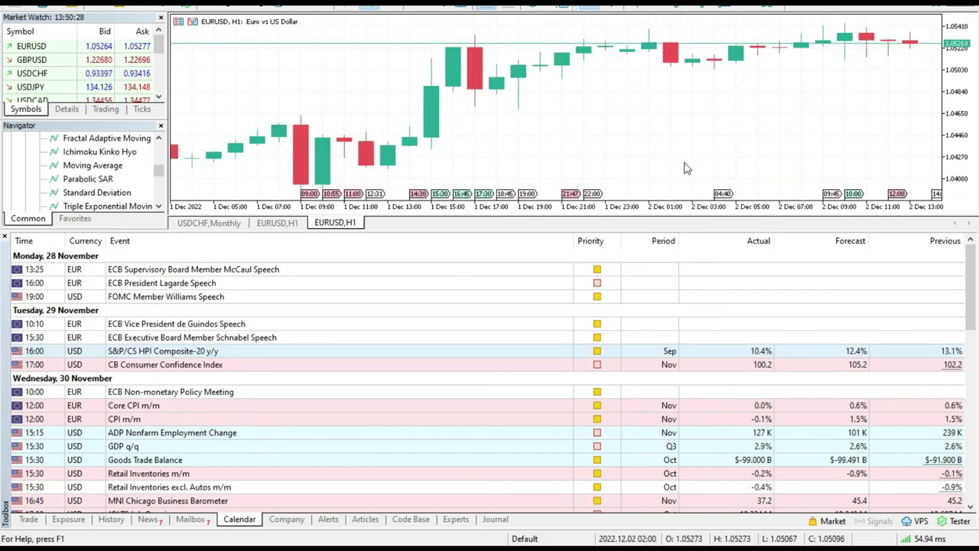